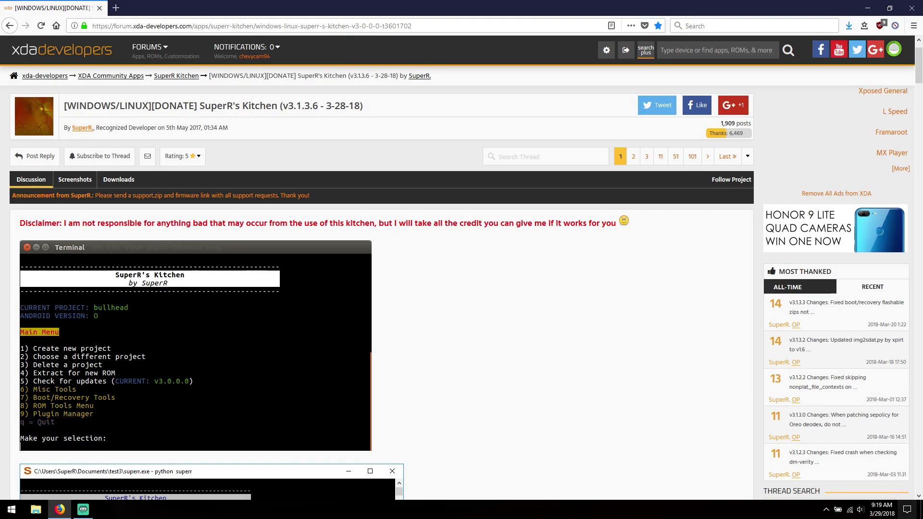
pyautogui.scroll(-1, 602, 418)
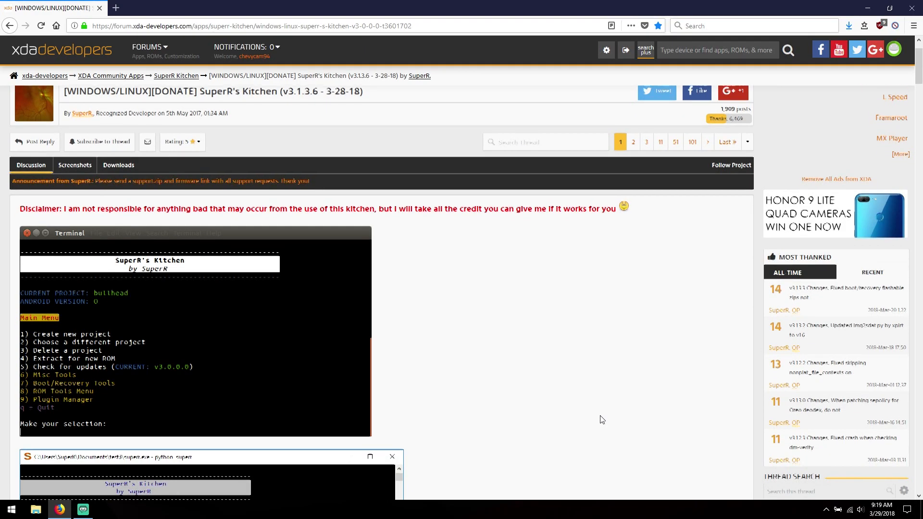
pyautogui.scroll(-3, 601, 419)
pyautogui.scroll(-2, 601, 419)
pyautogui.scroll(-2, 551, 397)
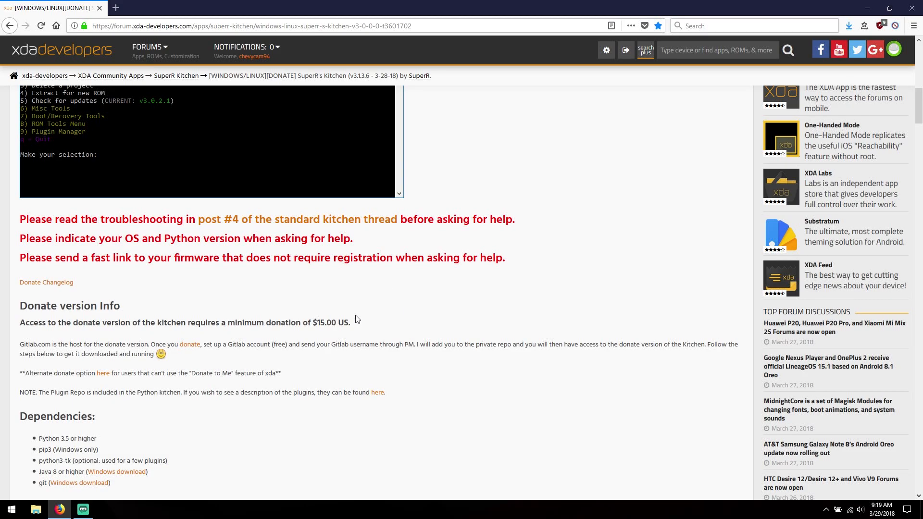
# Highlight the $15.00 US minimum donation in the thread, then hide Firefox to show the desktop.
pyautogui.moveTo(352, 323); pyautogui.dragTo(312, 324)
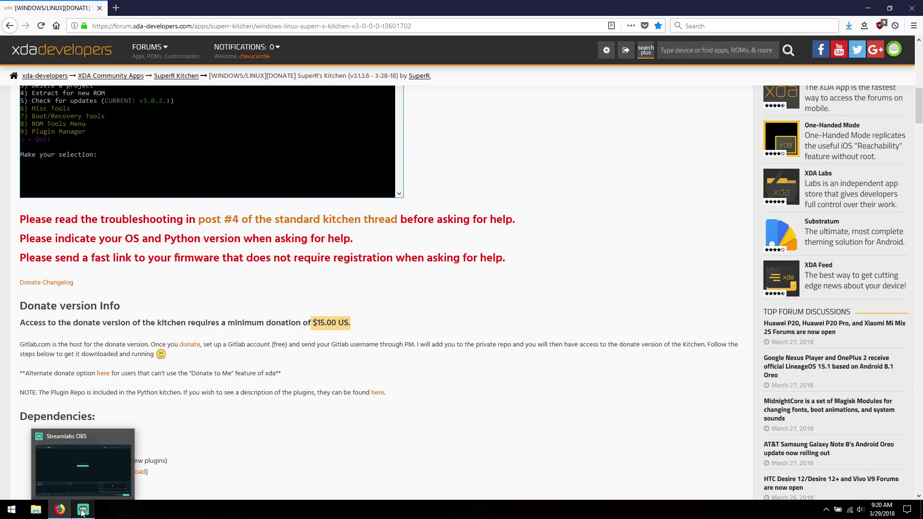
pyautogui.click(54, 514)
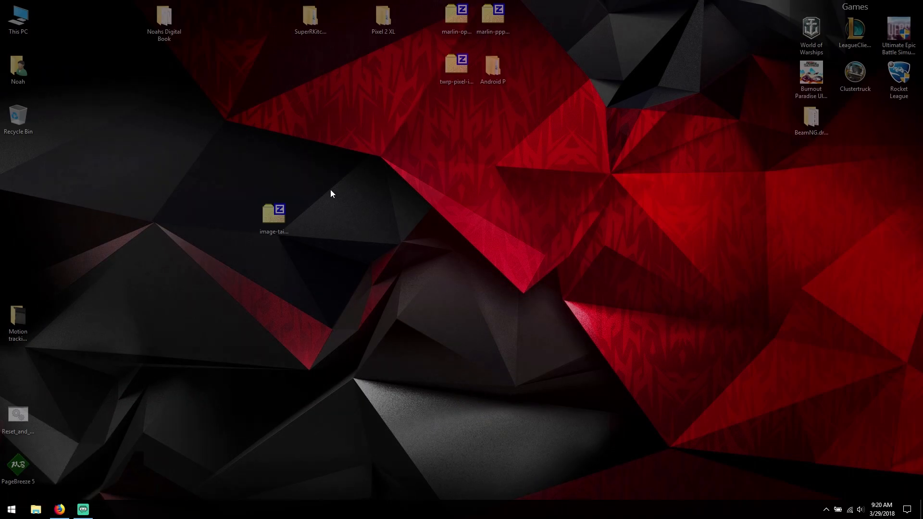
# Inspect the image-taimen firmware zip's contents in 7-Zip from the SuperRKitchen folder.
pyautogui.doubleClick(310, 20)
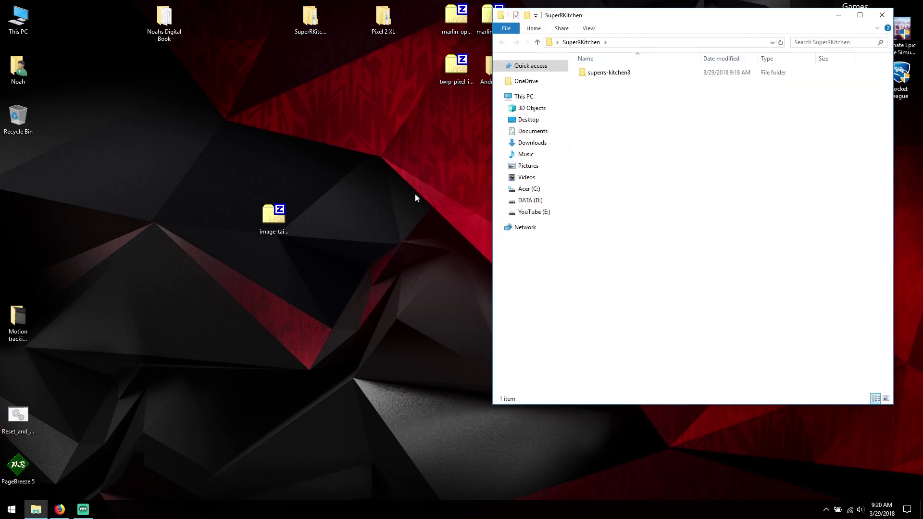
pyautogui.click(274, 216)
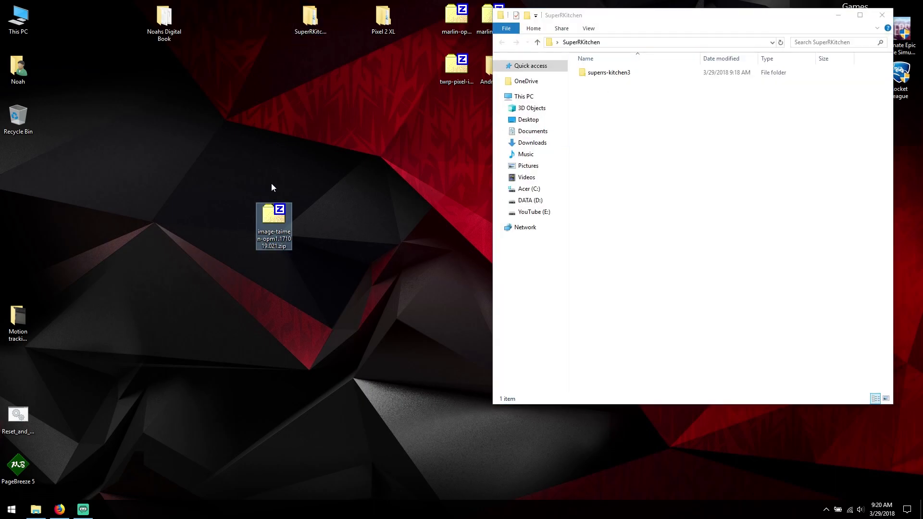
pyautogui.doubleClick(276, 218)
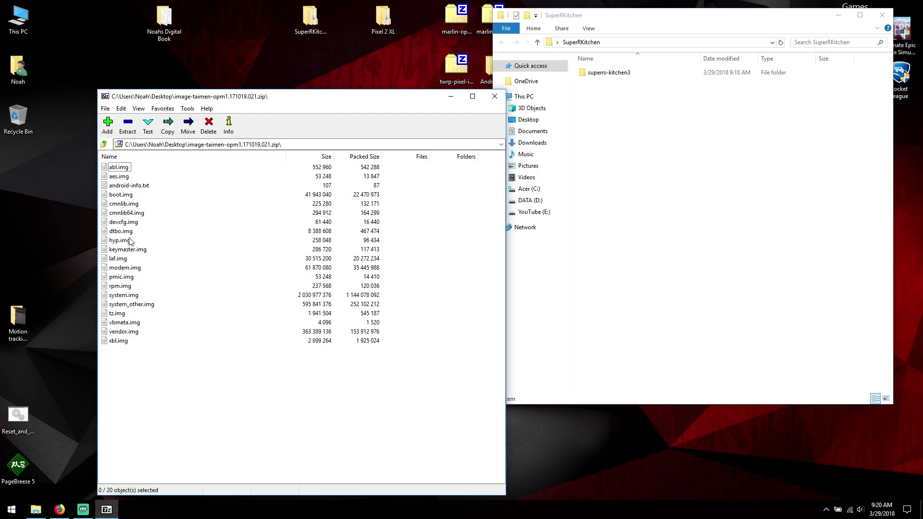
pyautogui.click(494, 96)
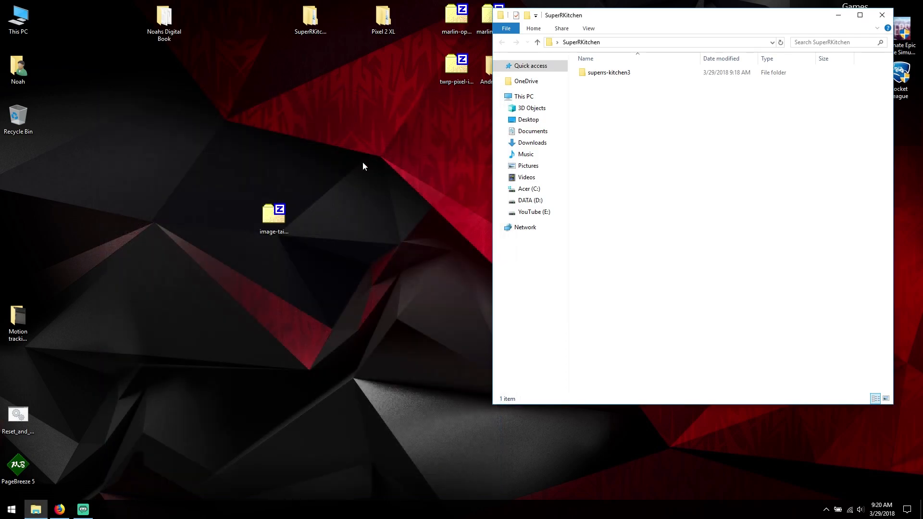
# Copy the firmware zip from its context menu.
pyautogui.rightClick(282, 211)
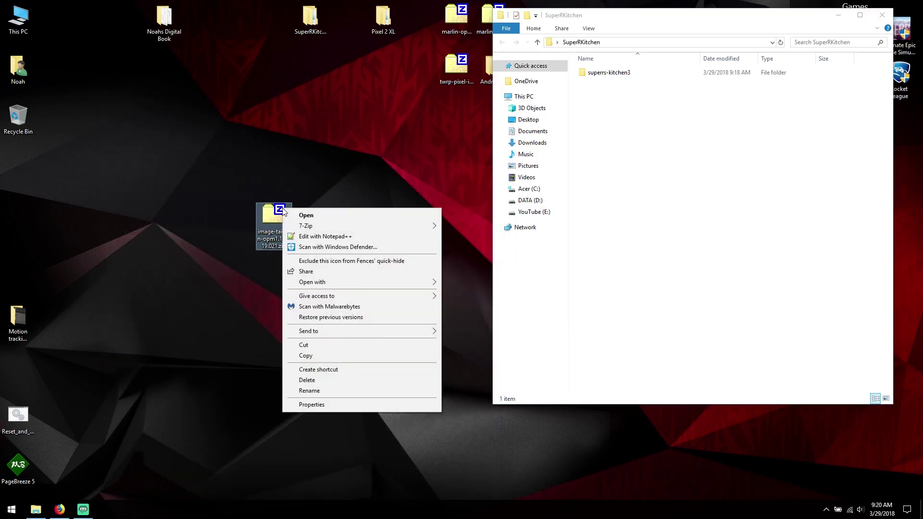
pyautogui.click(318, 355)
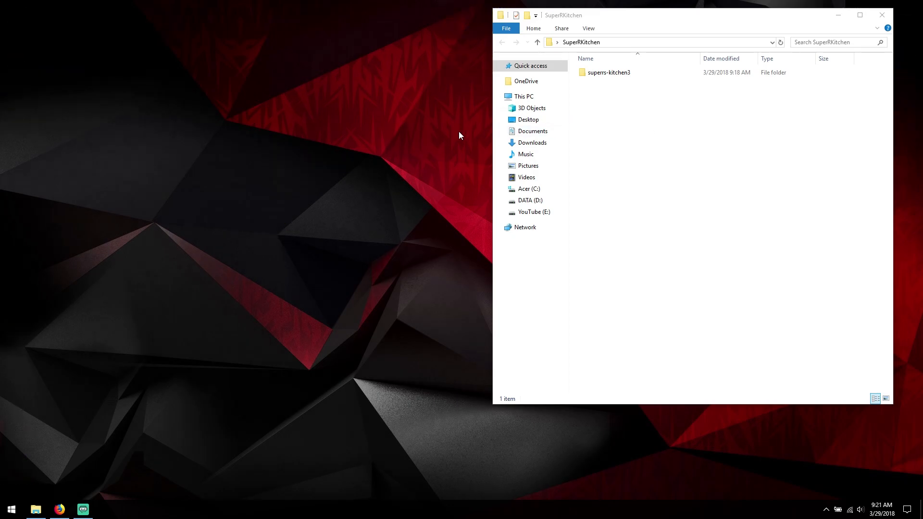
# Launch the kitchen from superrs-kitchen3 and confirm the project name P2XL_Custom_ROM.
pyautogui.doubleClick(618, 73)
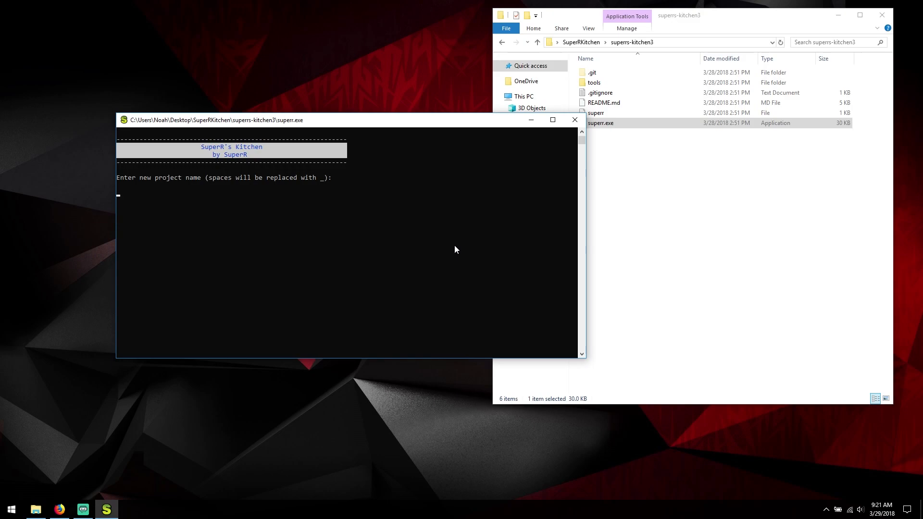
pyautogui.write('p2XL_Custom_ROM')
pyautogui.press('Return')
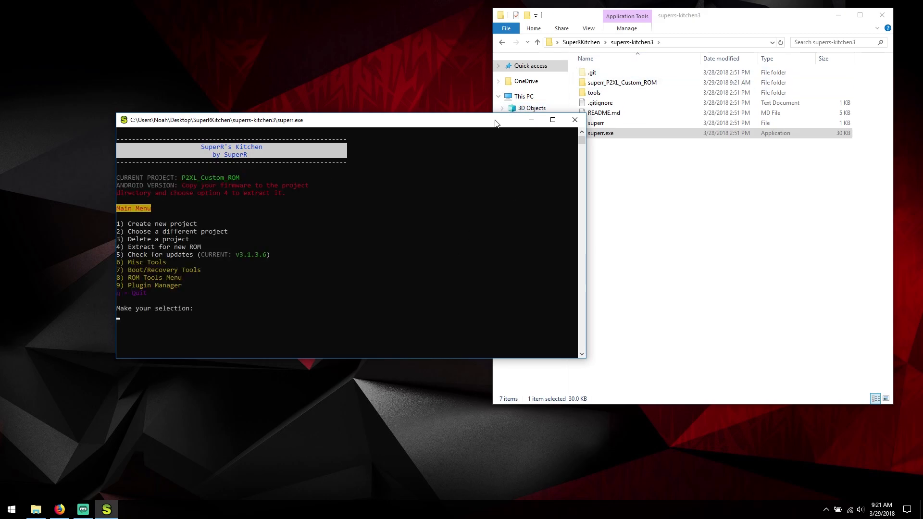
# Move the console aside and go into the new superr_P2XL_Custom_ROM project folder.
pyautogui.moveTo(494, 124); pyautogui.dragTo(404, 75)
pyautogui.click(641, 84)
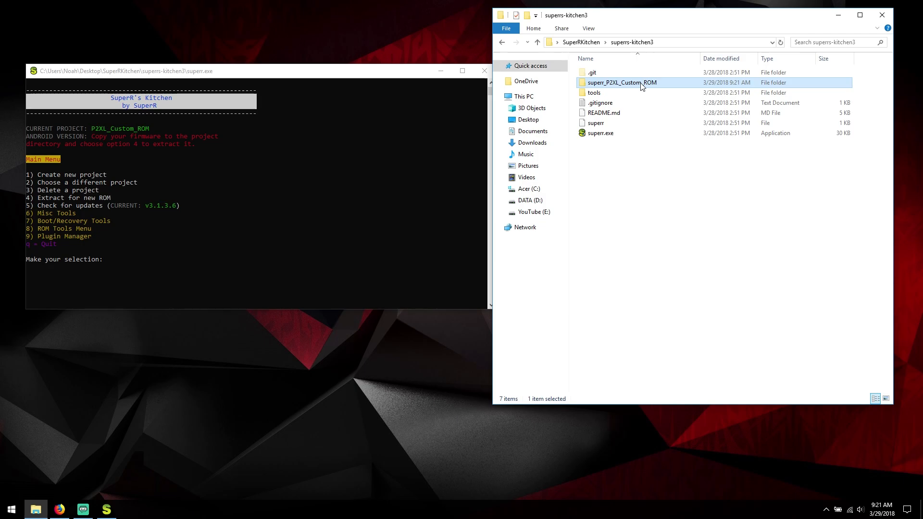
pyautogui.doubleClick(641, 83)
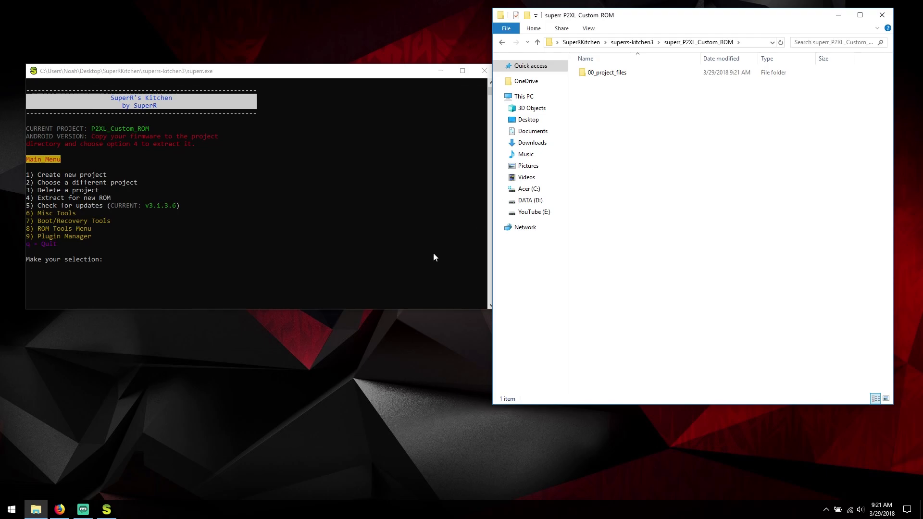
# Paste the firmware zip into the project folder and return to the kitchen console.
pyautogui.rightClick(598, 178)
pyautogui.click(627, 243)
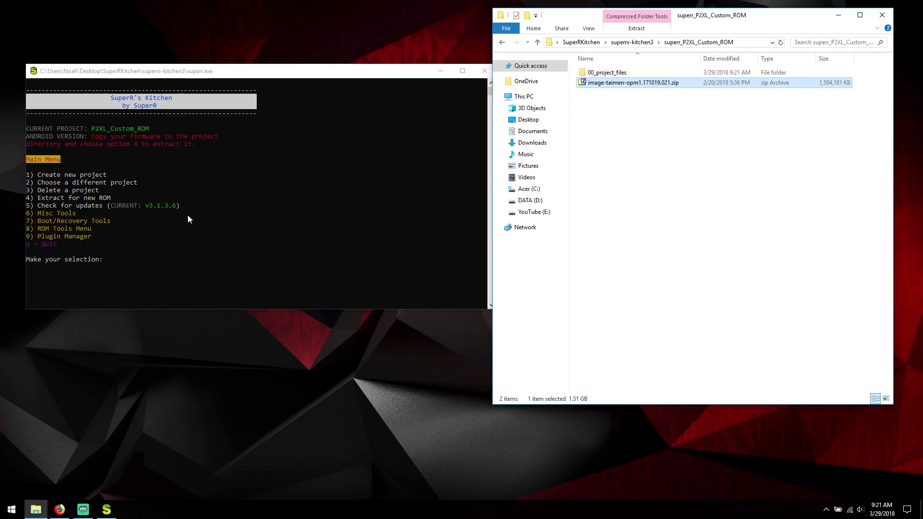
pyautogui.click(256, 226)
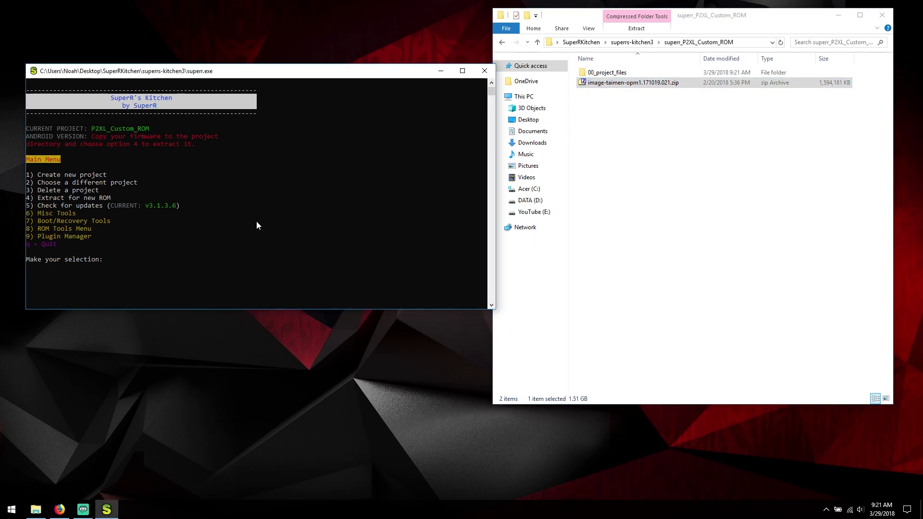
pyautogui.write('4')
# Extract the new ROM into the project, check the zip and system folder in Explorer, and agree to extract vendor.img.
pyautogui.press('Return')
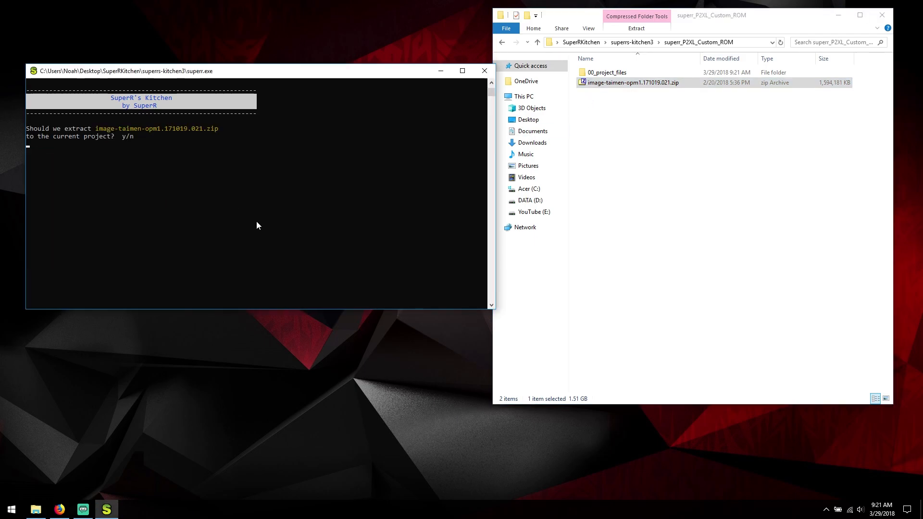
pyautogui.write('y')
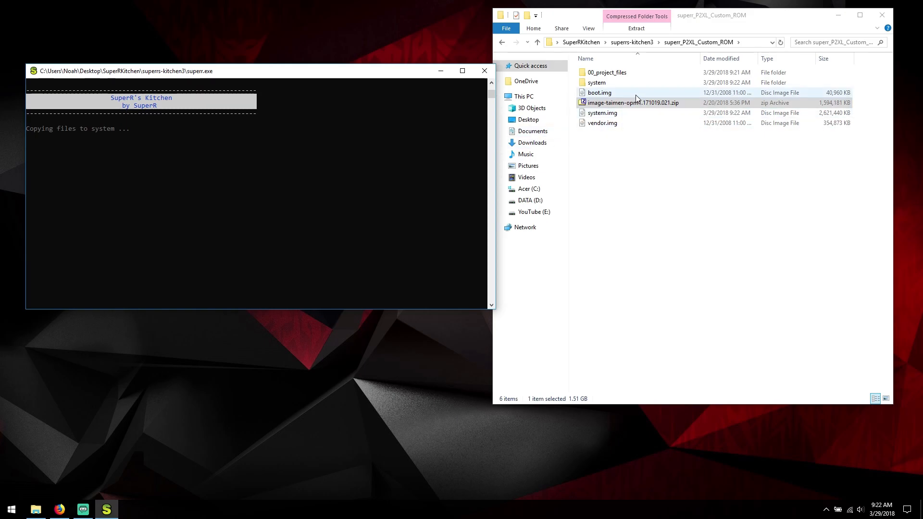
pyautogui.doubleClick(615, 104)
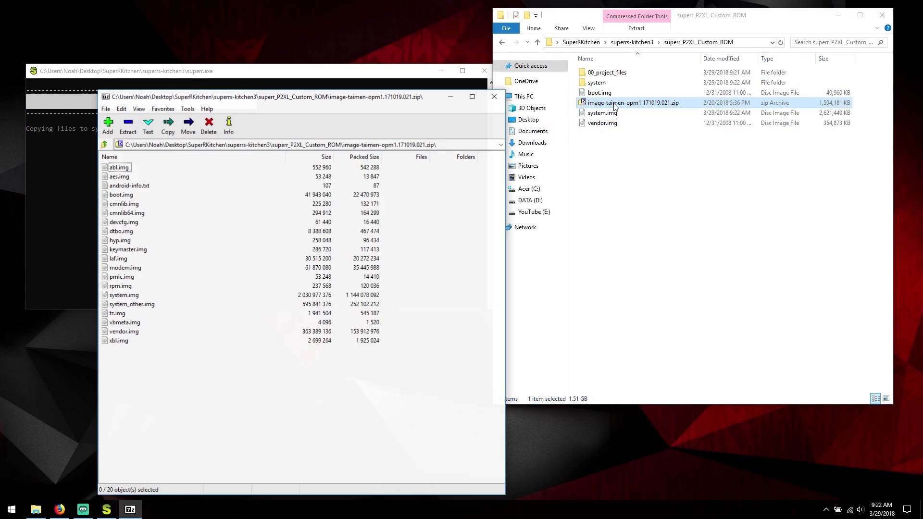
pyautogui.moveTo(442, 101); pyautogui.dragTo(505, 161)
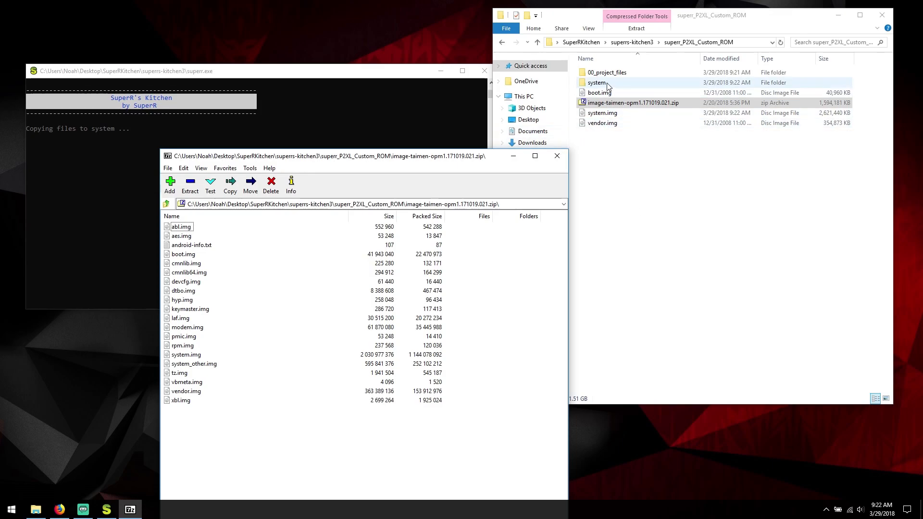
pyautogui.click(556, 155)
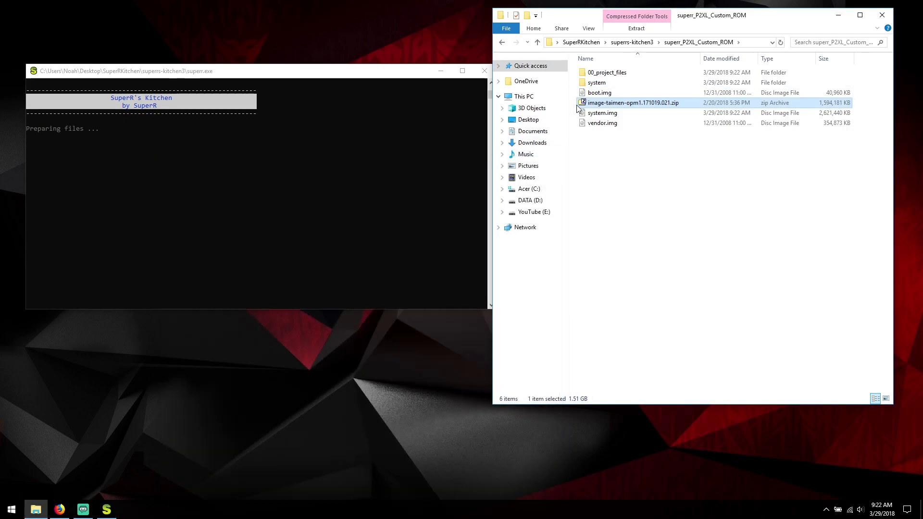
pyautogui.doubleClick(600, 87)
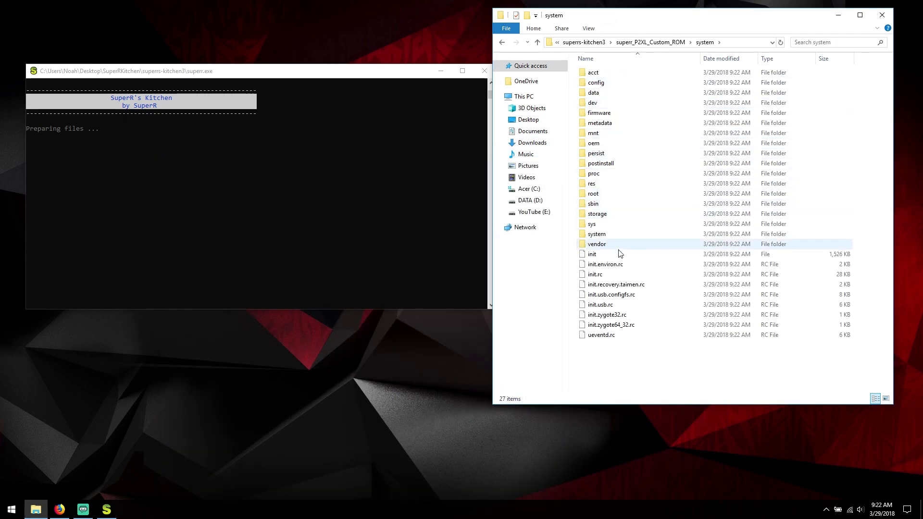
pyautogui.click(659, 45)
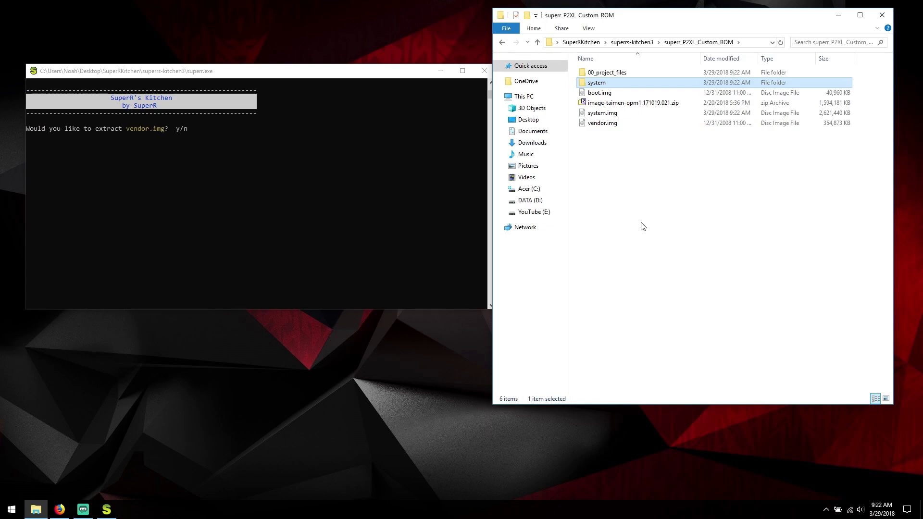
pyautogui.click(278, 76)
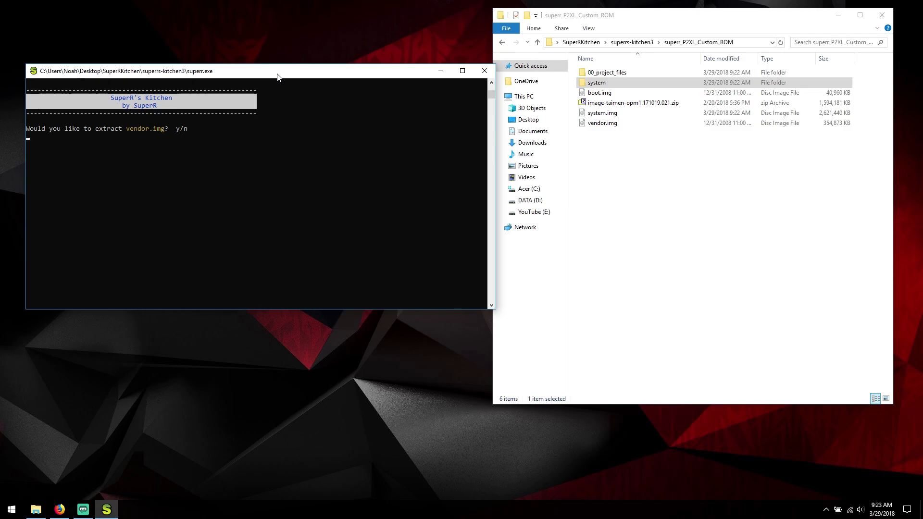
pyautogui.press('y')
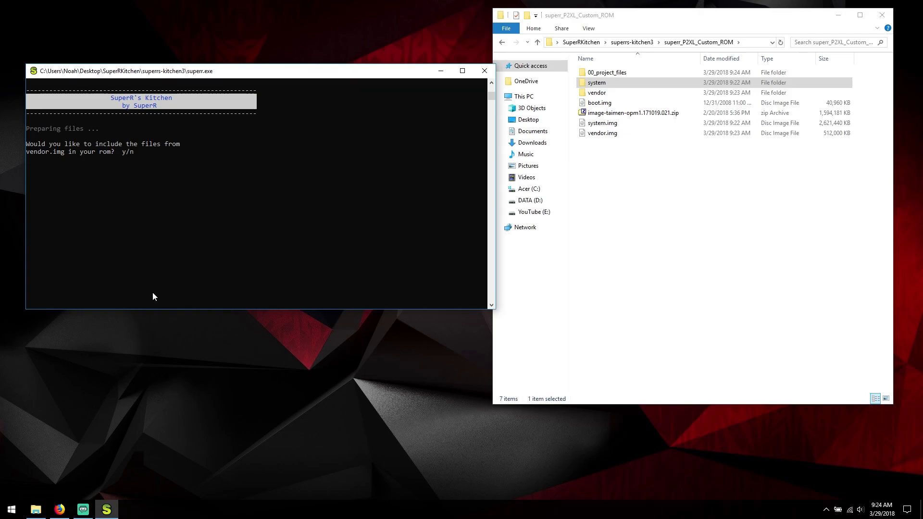
# Include the vendor.img files, then submit the zip name, signature and permission type.
pyautogui.press('y')
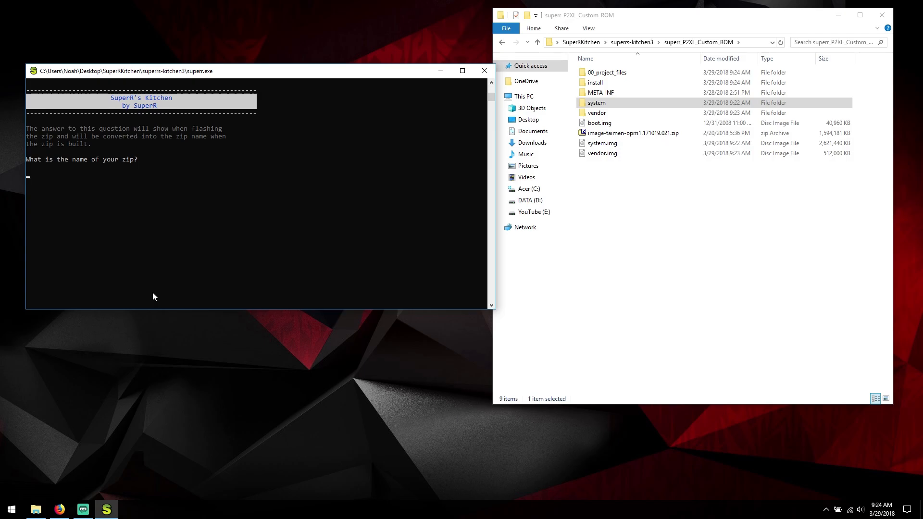
pyautogui.write('P2XL_Custom')
pyautogui.write('_ROM_March_Update')
pyautogui.press('Return')
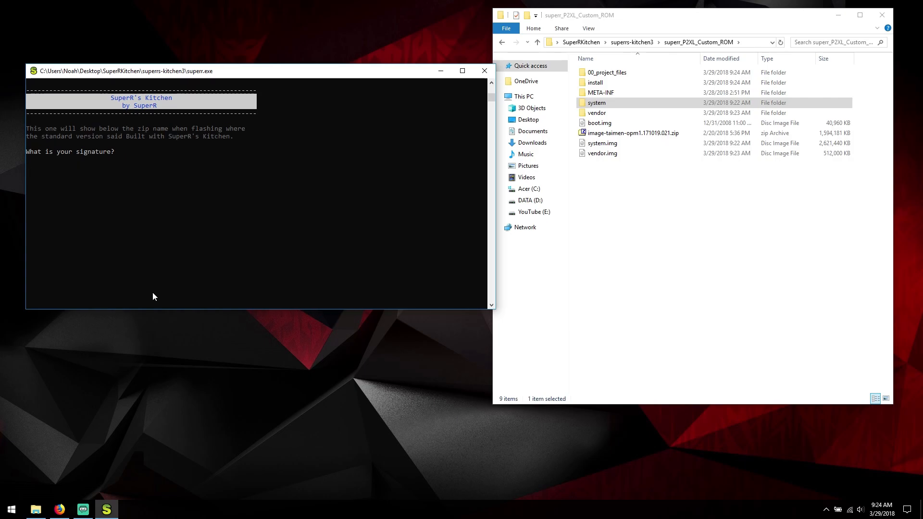
pyautogui.write('ChevyCam94/M1dnightNinj4')
pyautogui.press('Return')
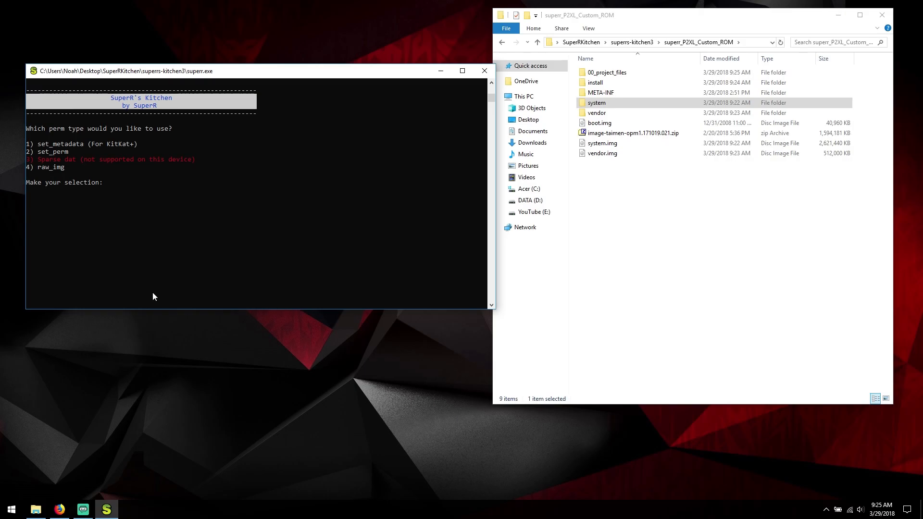
pyautogui.write('1')
pyautogui.press('Return')
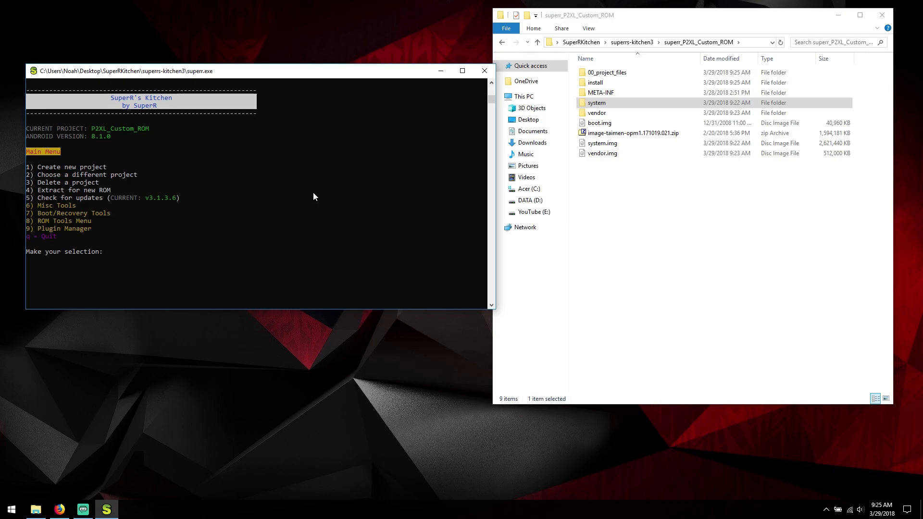
# Visit the misc tools menu, then run the magisk_mod plugin from the Plugin Manager.
pyautogui.press('6')
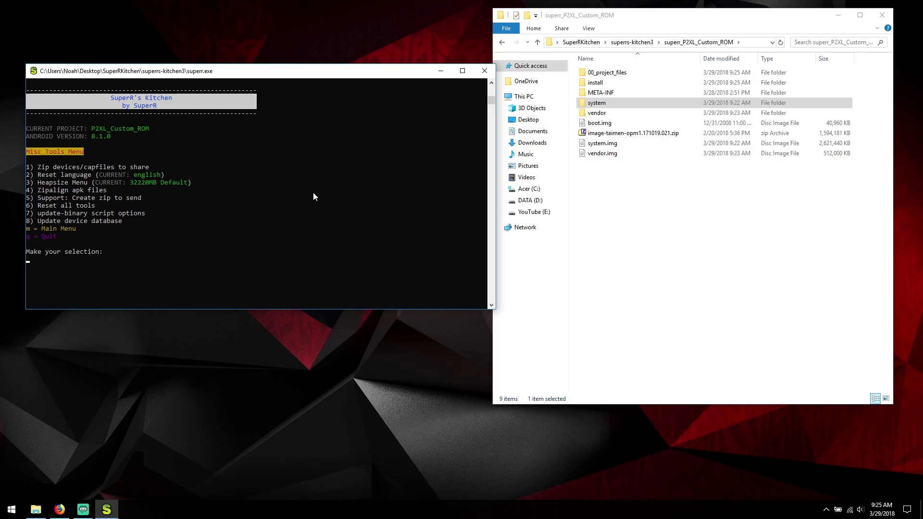
pyautogui.write('m')
pyautogui.press('Return')
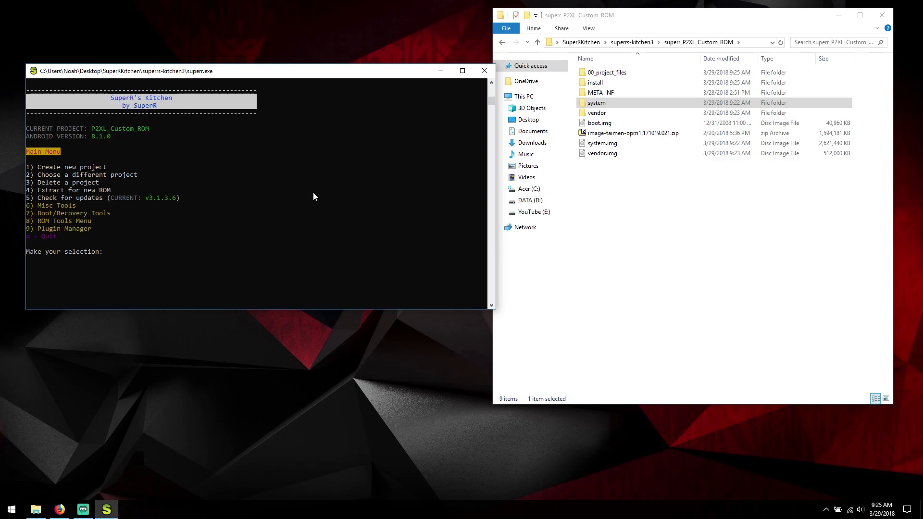
pyautogui.write('9')
pyautogui.press('Return')
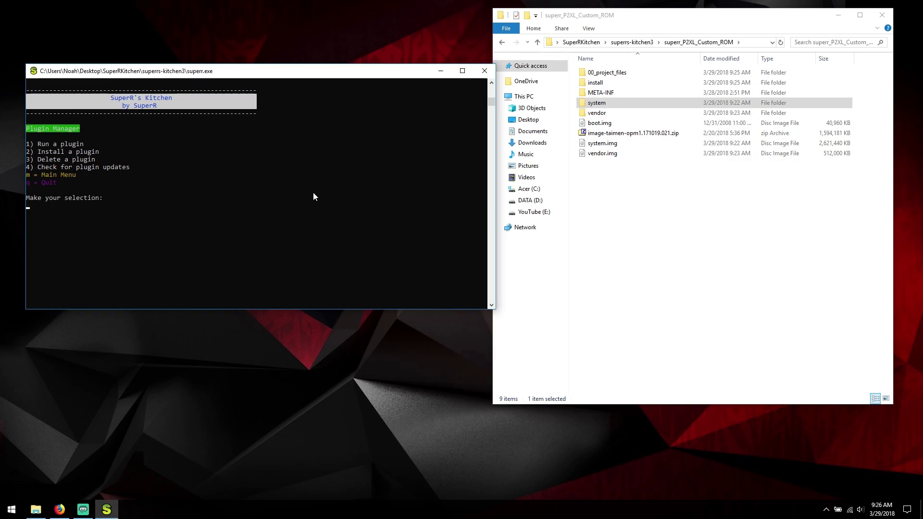
pyautogui.press('1')
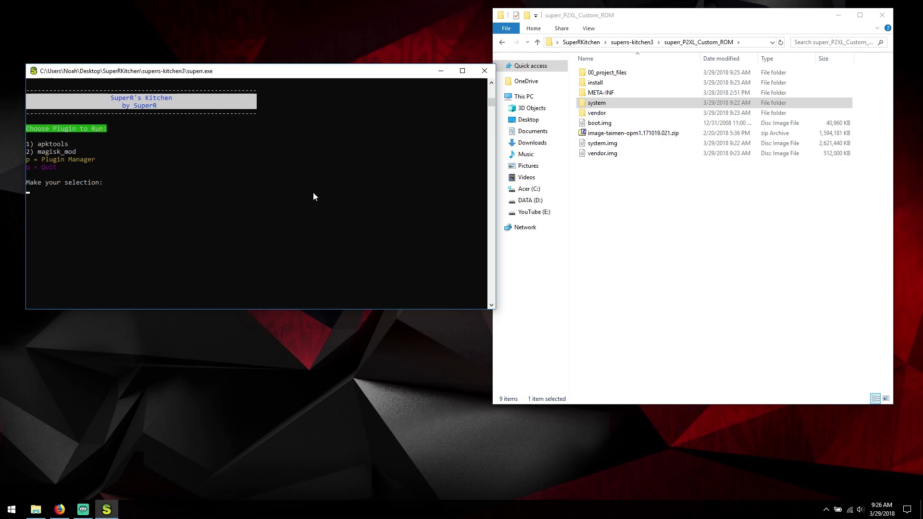
pyautogui.press('2')
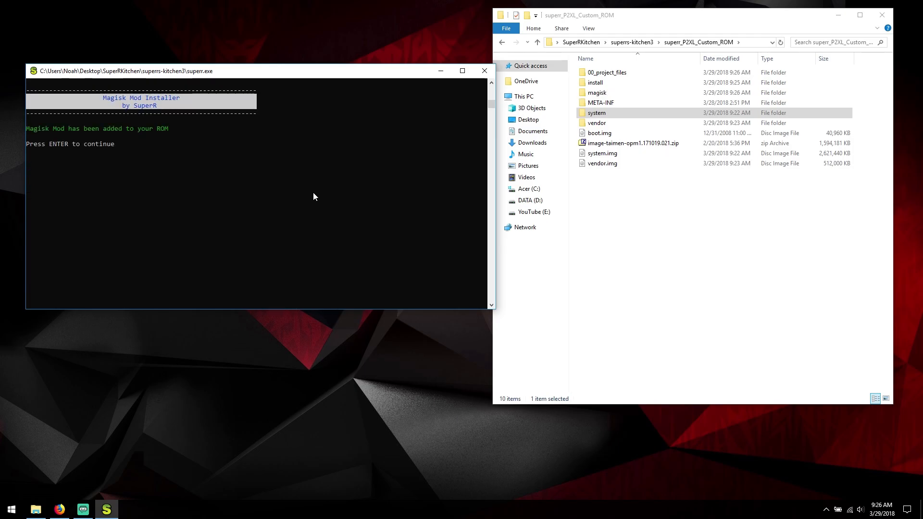
# Check the new magisk folder in Explorer, acknowledge Magisk was added and return to the main menu.
pyautogui.click(603, 95)
pyautogui.doubleClick(603, 94)
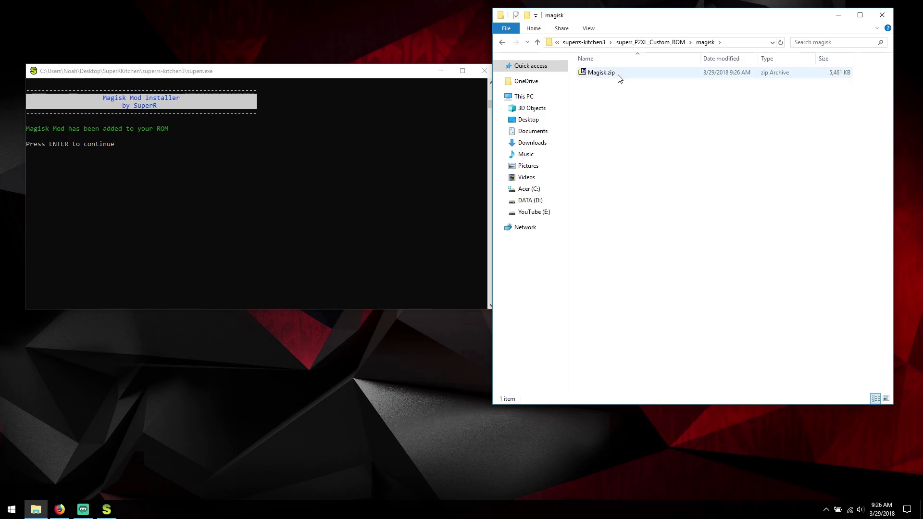
pyautogui.click(650, 42)
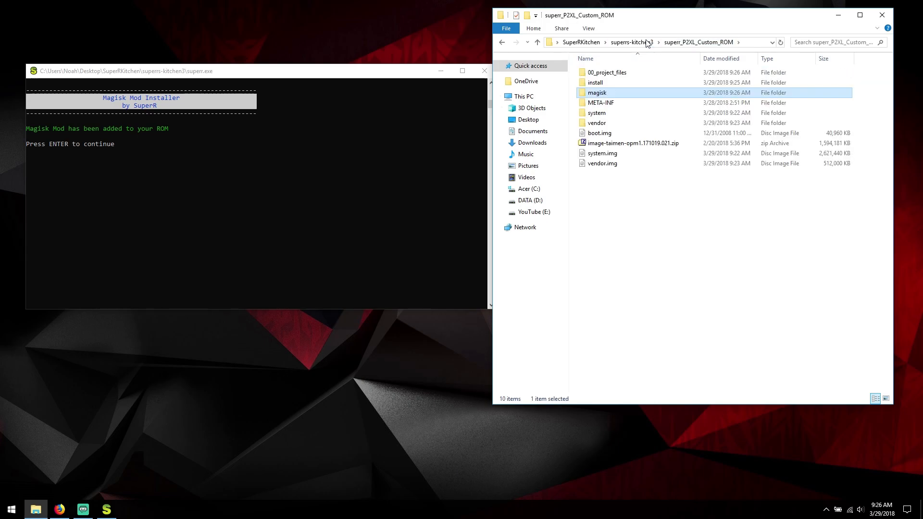
pyautogui.click(189, 75)
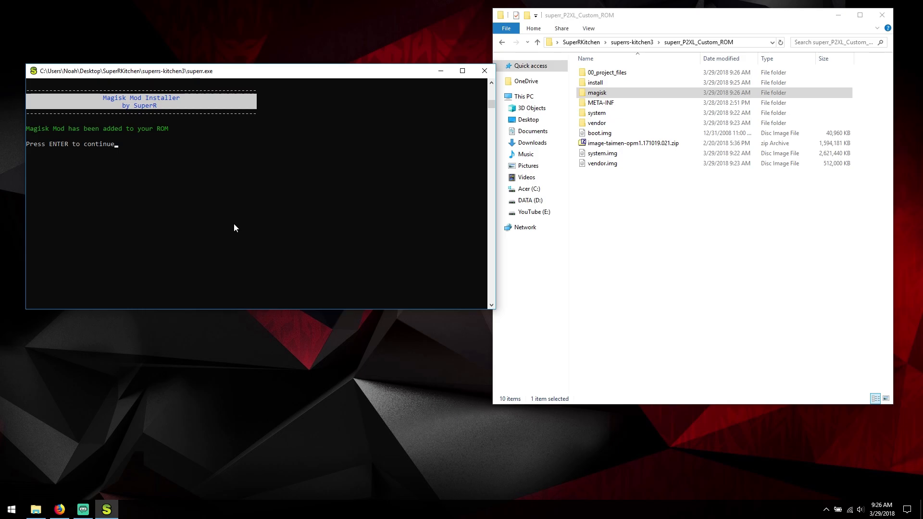
pyautogui.press('Return')
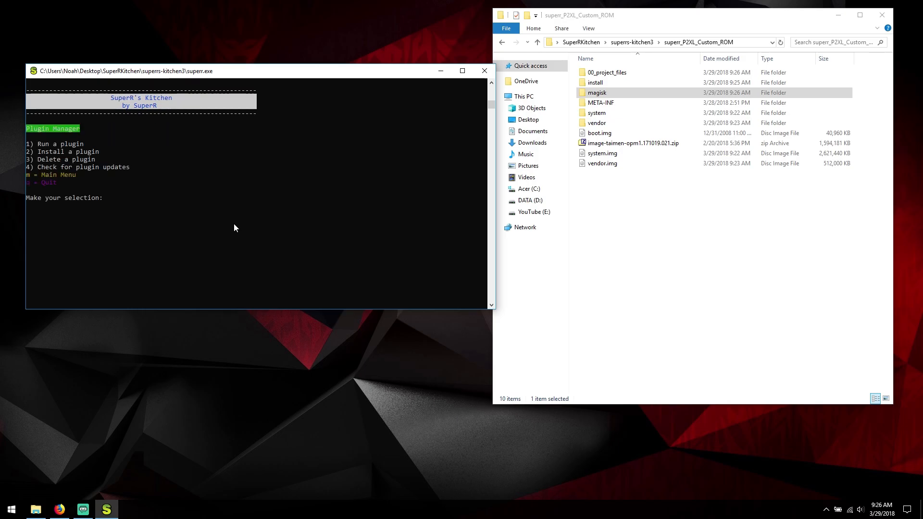
pyautogui.press('m')
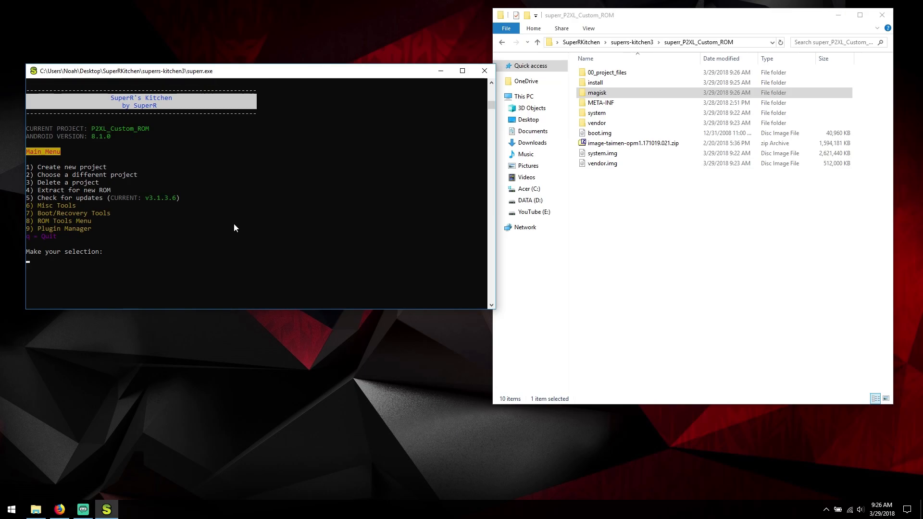
# In Boot/Recovery Tools, toggle forceencrypt to Disabled and return to the main menu.
pyautogui.press('7')
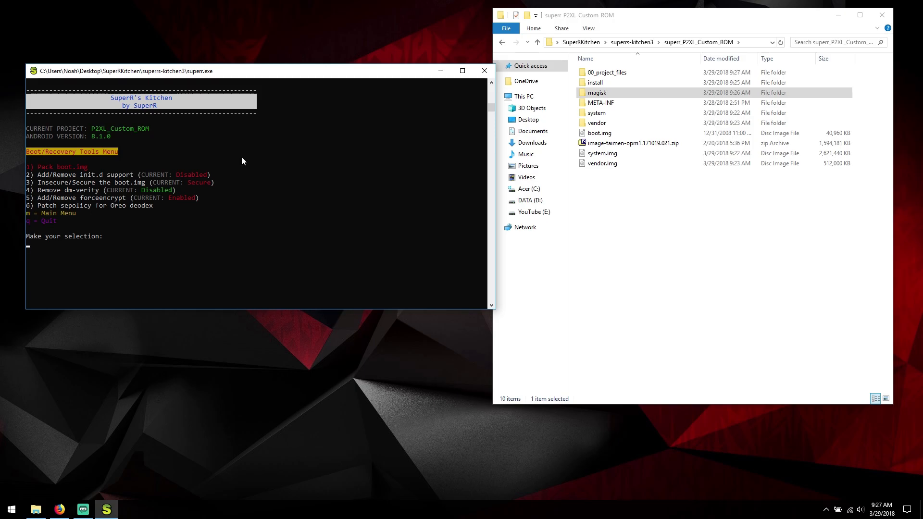
pyautogui.write('5')
pyautogui.press('Return')
pyautogui.write('m')
pyautogui.press('Return')
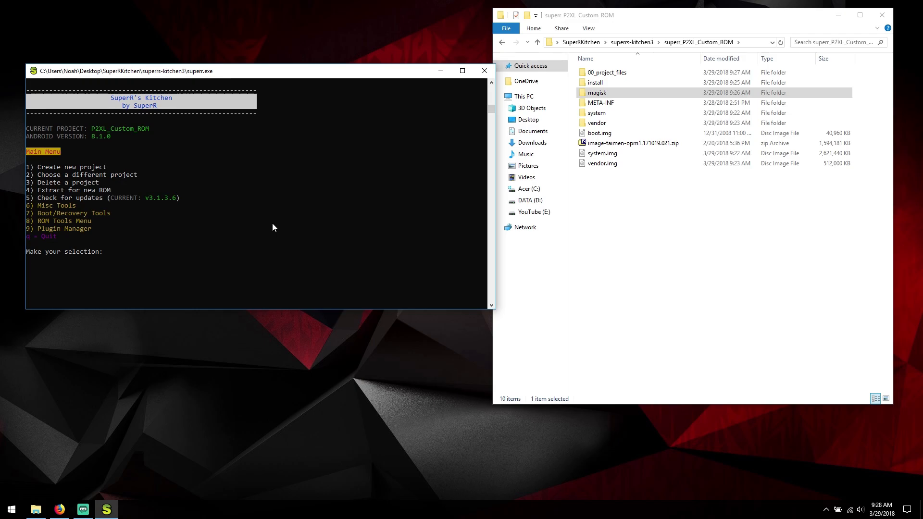
pyautogui.write('8')
# In the ROM Tools root menu, add BusyBox and su.d support, then return to ROM Tools.
pyautogui.press('Return')
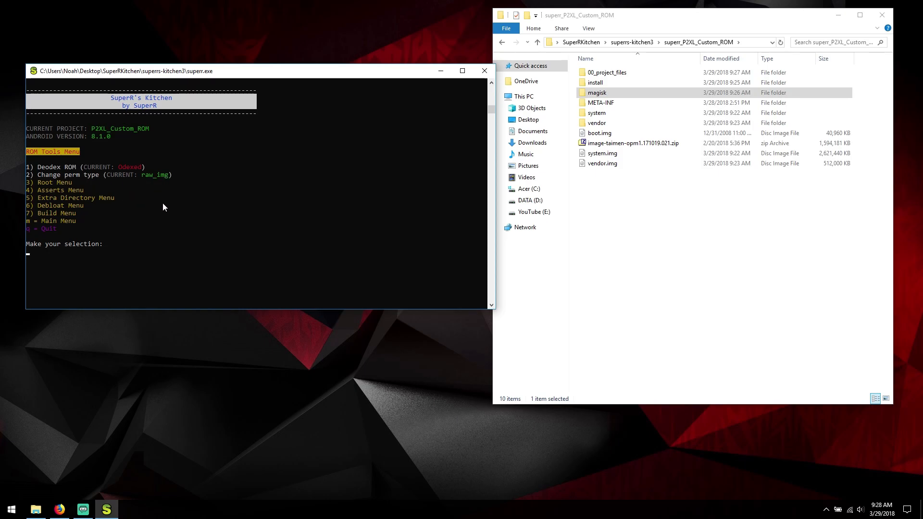
pyautogui.write('3')
pyautogui.press('Return')
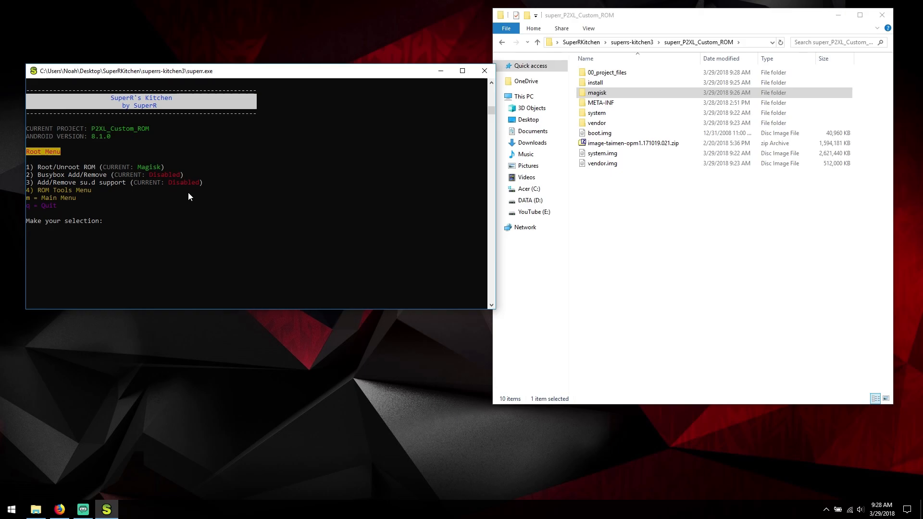
pyautogui.write('2')
pyautogui.press('Return')
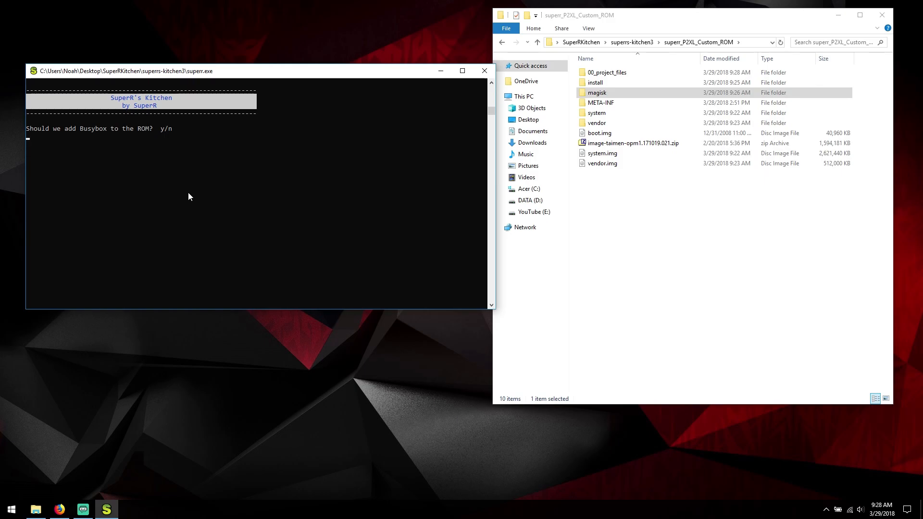
pyautogui.write('y')
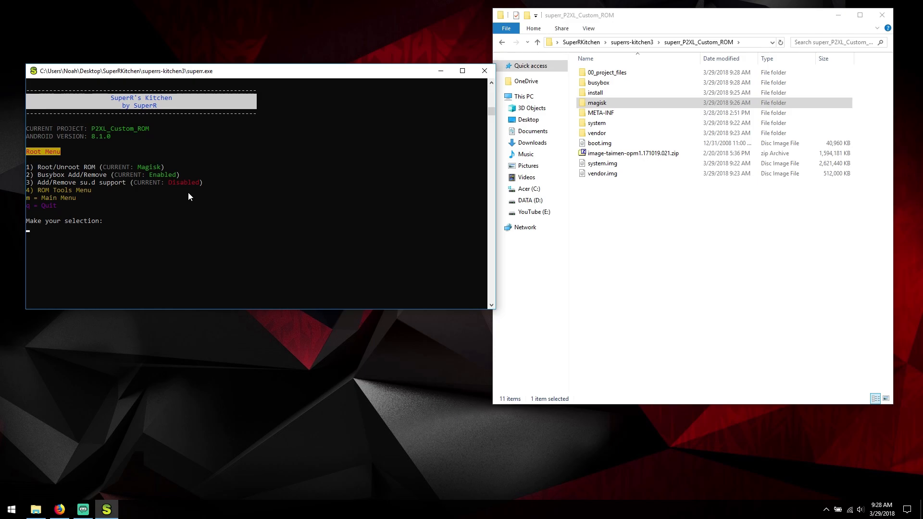
pyautogui.write('3')
pyautogui.press('Return')
pyautogui.write('y')
pyautogui.press('Return')
pyautogui.write('4')
pyautogui.press('Return')
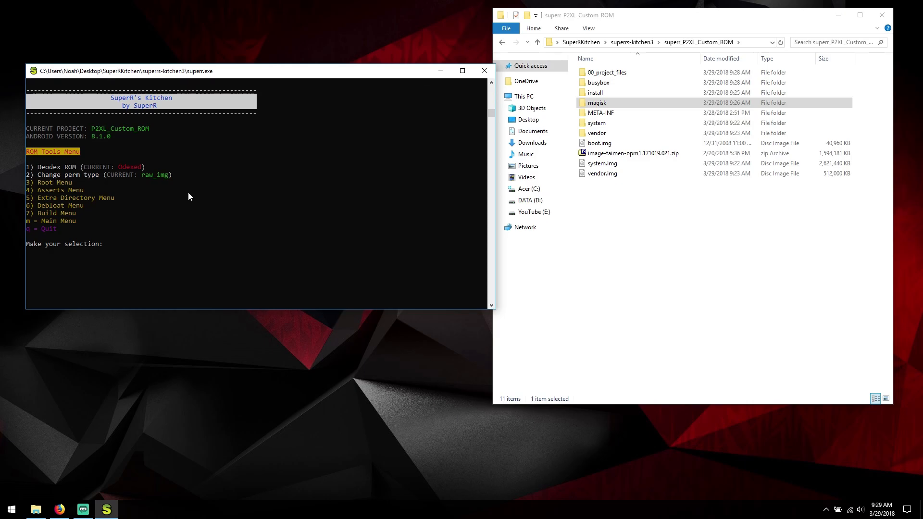
pyautogui.write('4')
pyautogui.press('Return')
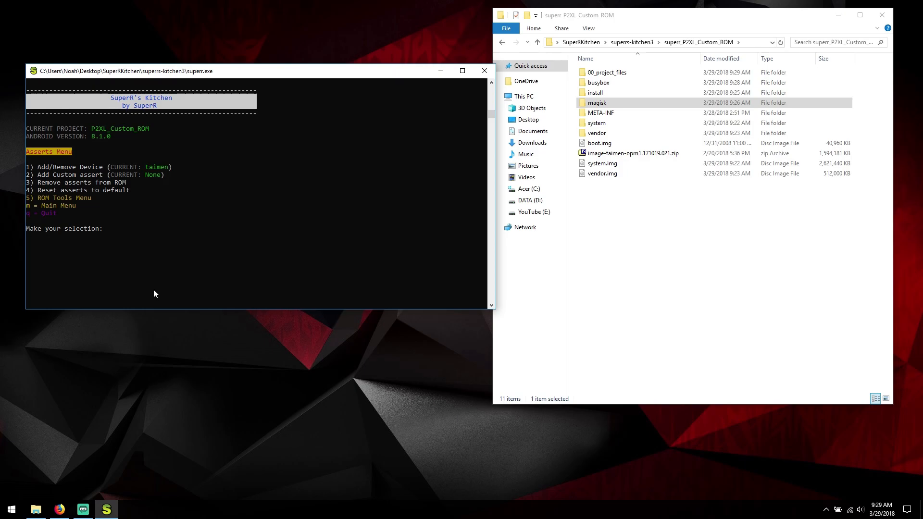
pyautogui.write('m')
pyautogui.press('Return')
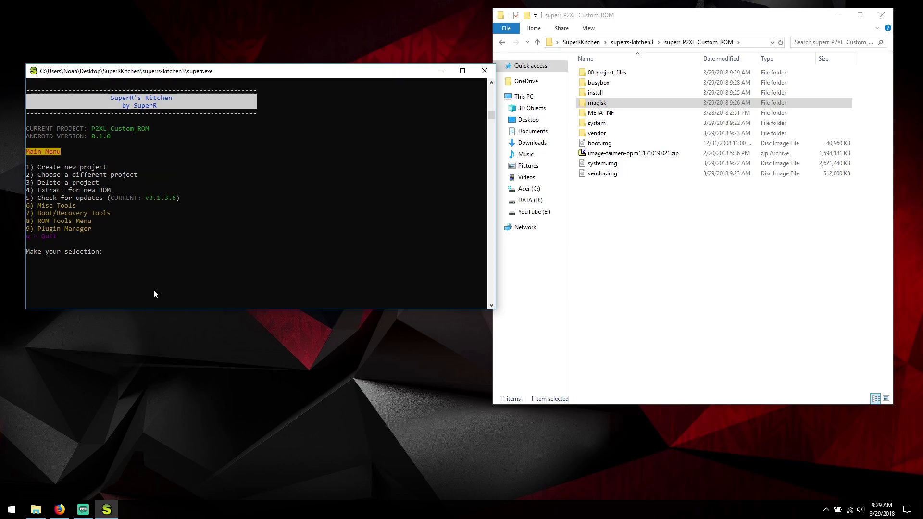
pyautogui.write('8')
pyautogui.press('Return')
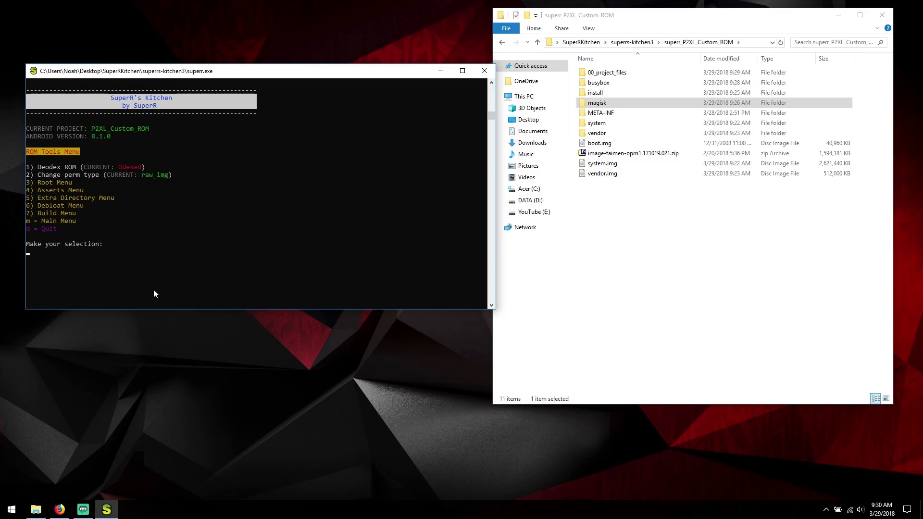
pyautogui.write('7')
# Build the full ROM zip, answering y to the updater-script prompt and option 4 for system and vendor partition sizes.
pyautogui.press('Return')
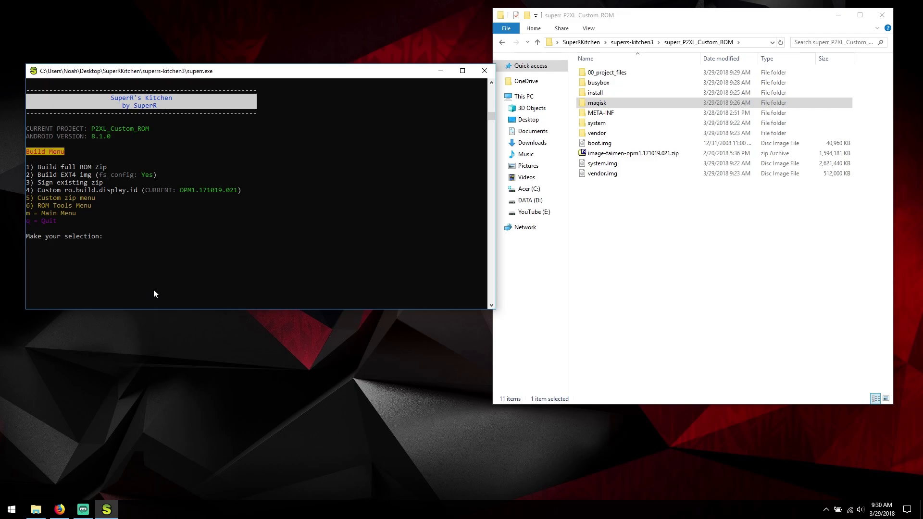
pyautogui.write('1')
pyautogui.press('Return')
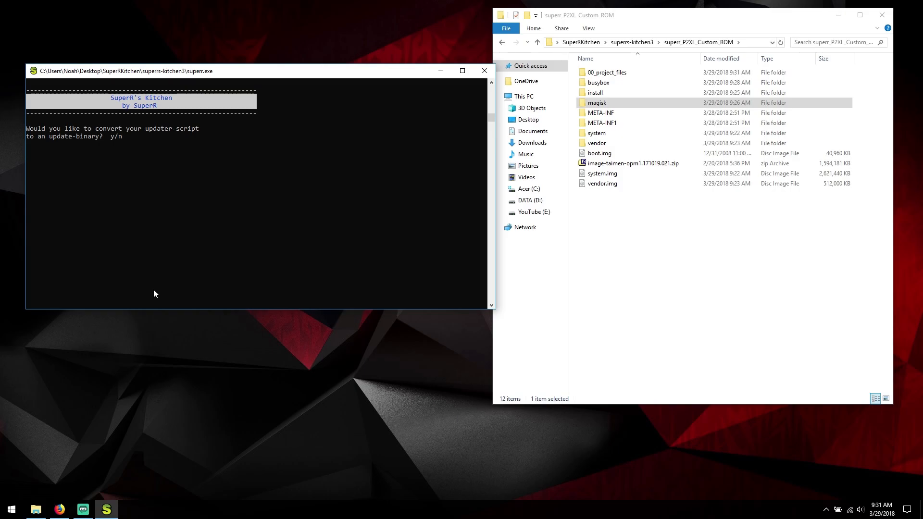
pyautogui.press('y')
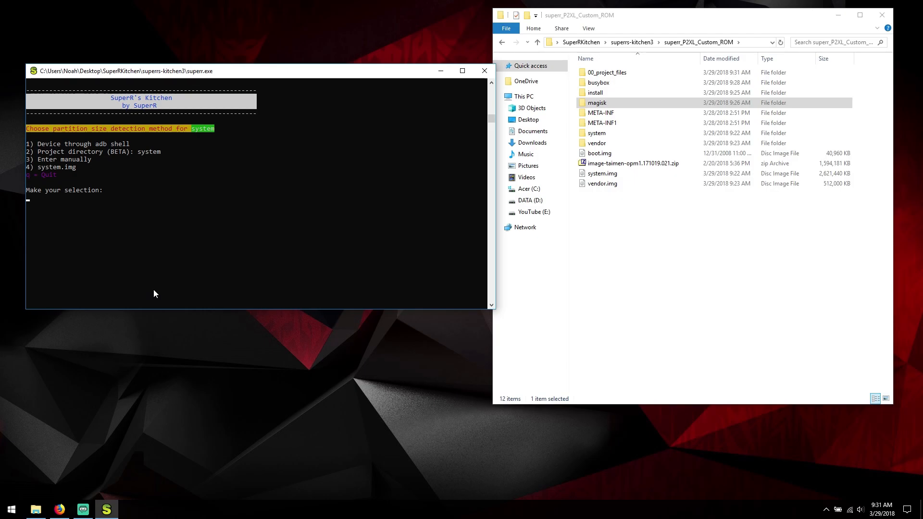
pyautogui.press('4')
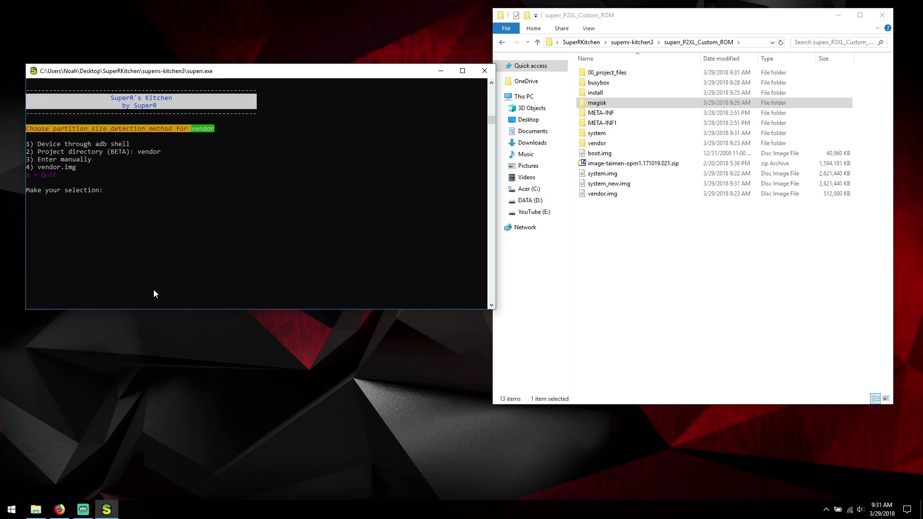
pyautogui.press('4')
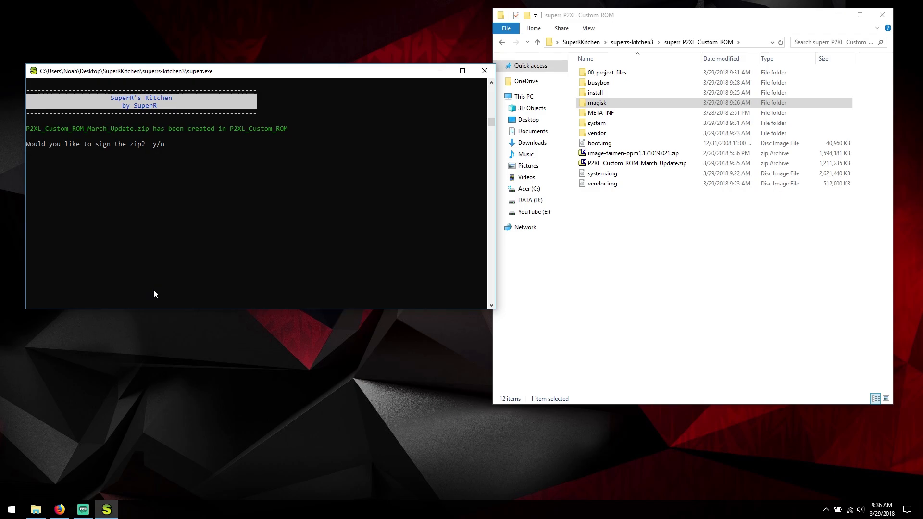
# Decline signing the zip with 'n' and select the new March Update zip in Explorer.
pyautogui.press('n')
pyautogui.press('Return')
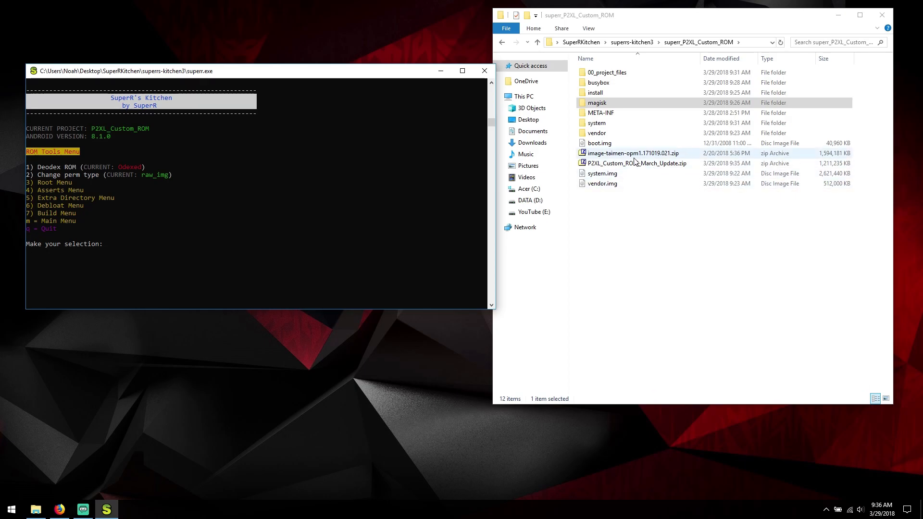
pyautogui.click(619, 166)
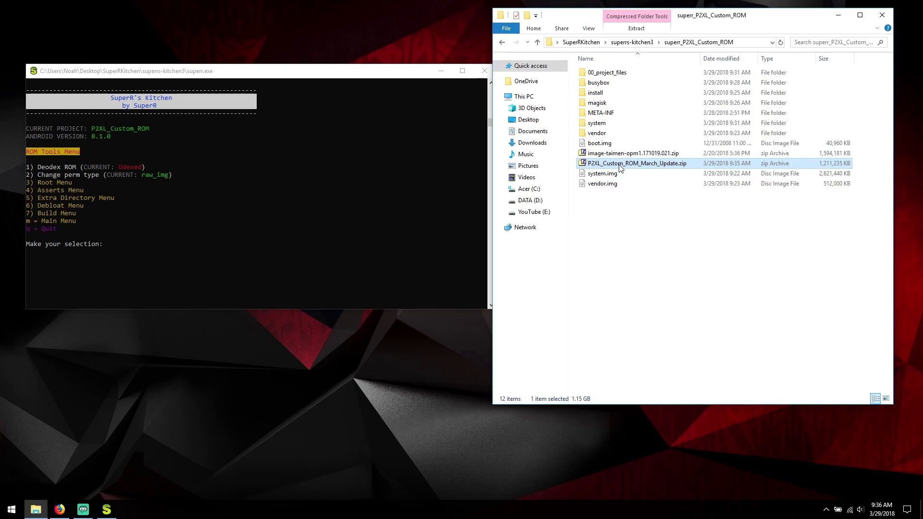
# Inspect the zip's magisk and busybox folders in 7-Zip, returning to the archive root.
pyautogui.doubleClick(619, 165)
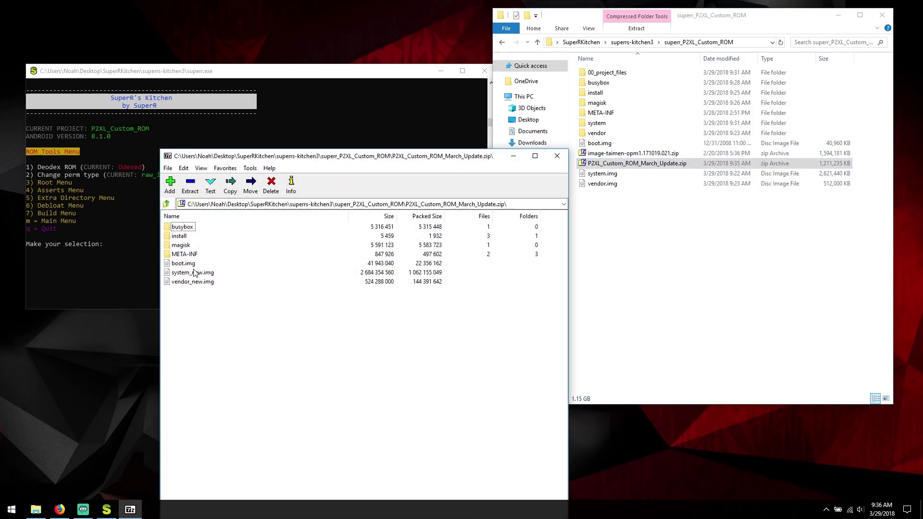
pyautogui.doubleClick(183, 245)
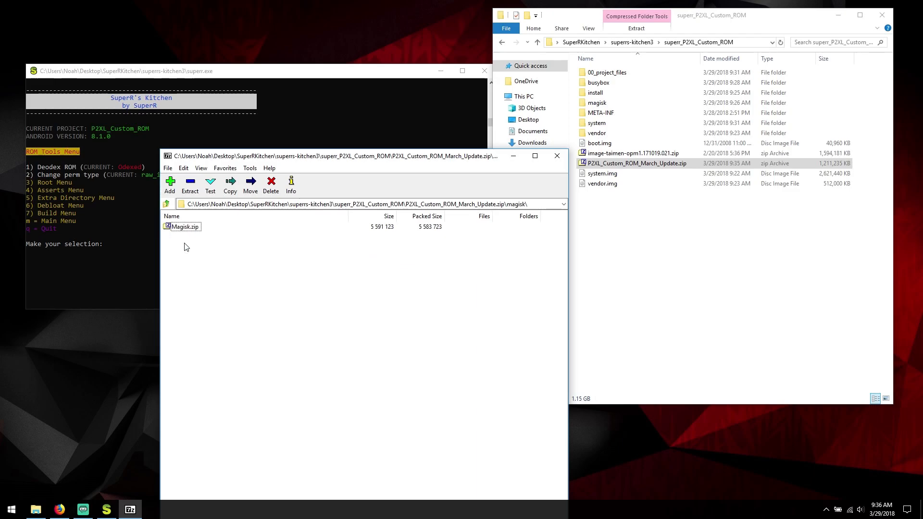
pyautogui.click(166, 205)
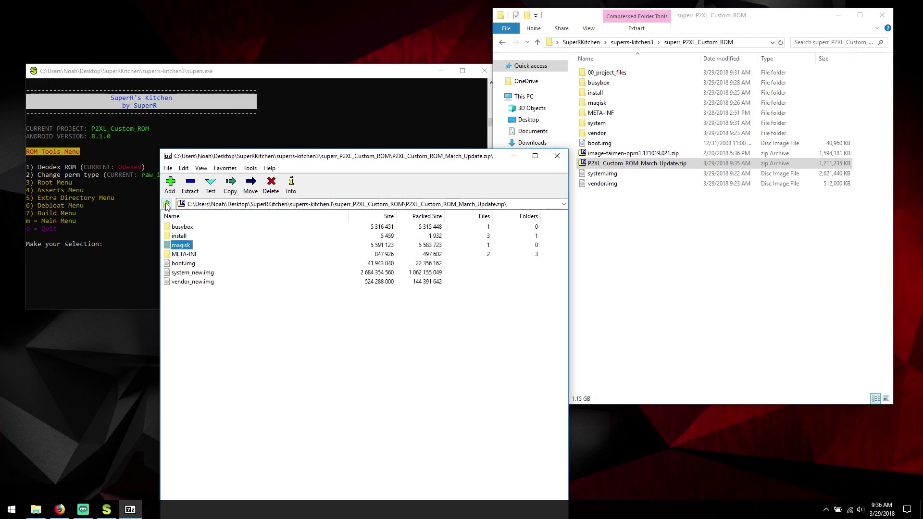
pyautogui.doubleClick(175, 232)
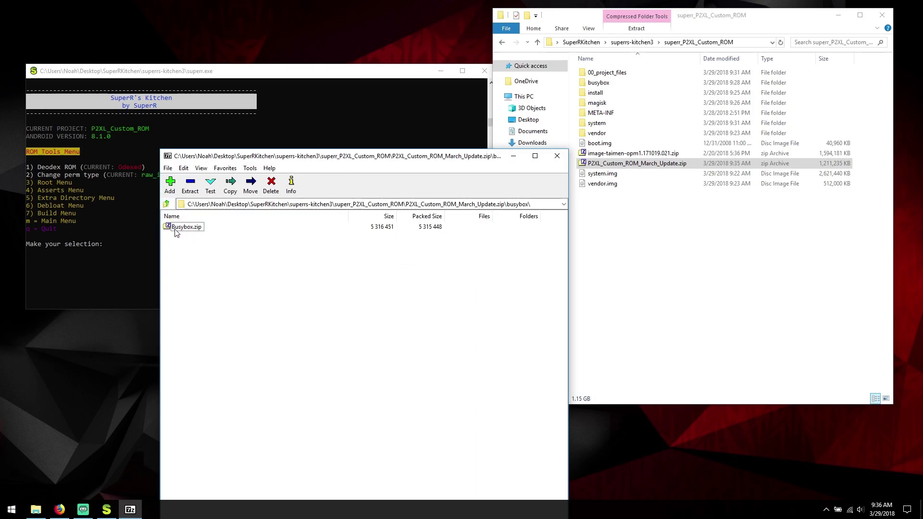
pyautogui.click(166, 205)
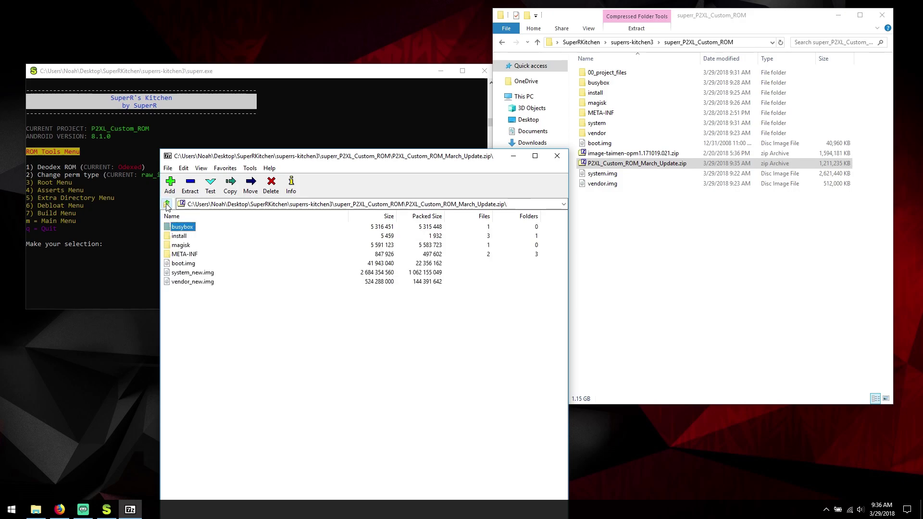
# Reach updater-script under META-INF/com/google/android and view it in Notepad++.
pyautogui.doubleClick(184, 254)
pyautogui.doubleClick(180, 228)
pyautogui.doubleClick(179, 228)
pyautogui.click(182, 236)
pyautogui.rightClick(182, 237)
pyautogui.click(214, 285)
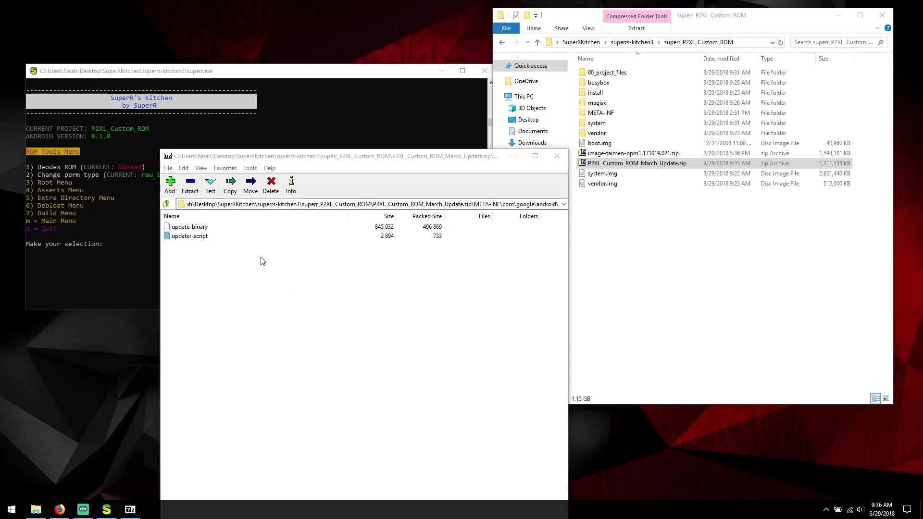
pyautogui.doubleClick(422, 245)
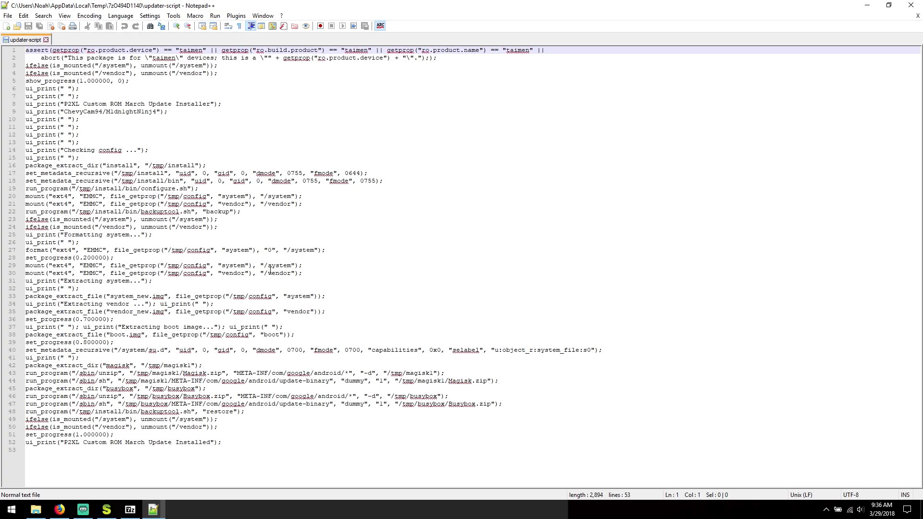
# Highlight the line 9 credit and line 11 print text in updater-script, then close Notepad++.
pyautogui.moveTo(64, 112); pyautogui.dragTo(150, 112)
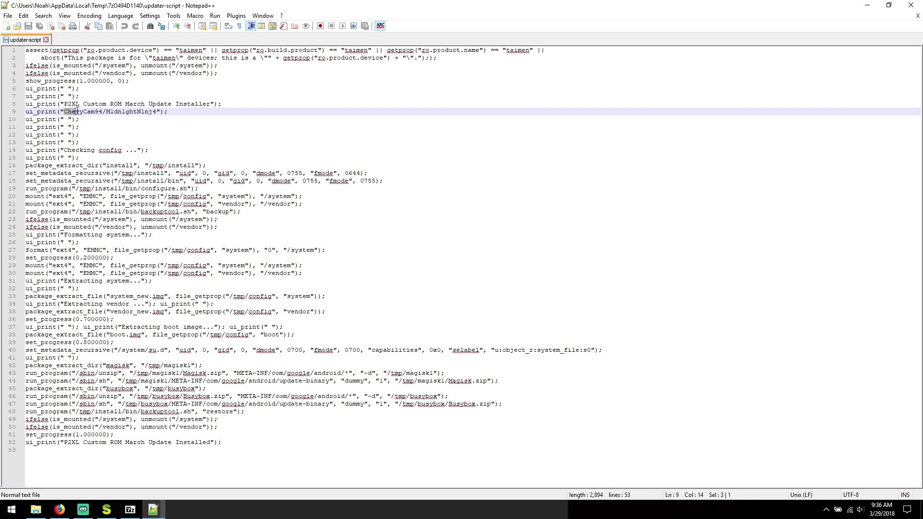
pyautogui.click(78, 128)
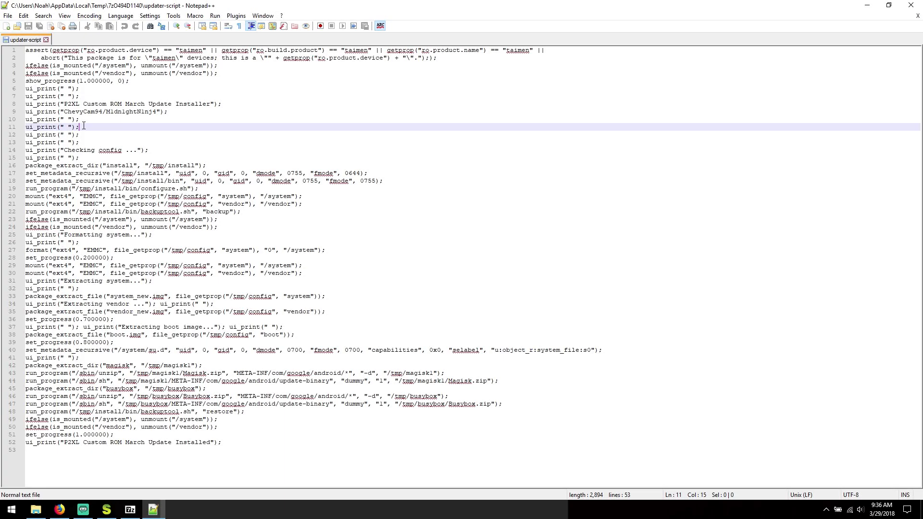
pyautogui.moveTo(67, 127); pyautogui.dragTo(76, 128)
pyautogui.click(46, 40)
pyautogui.click(918, 5)
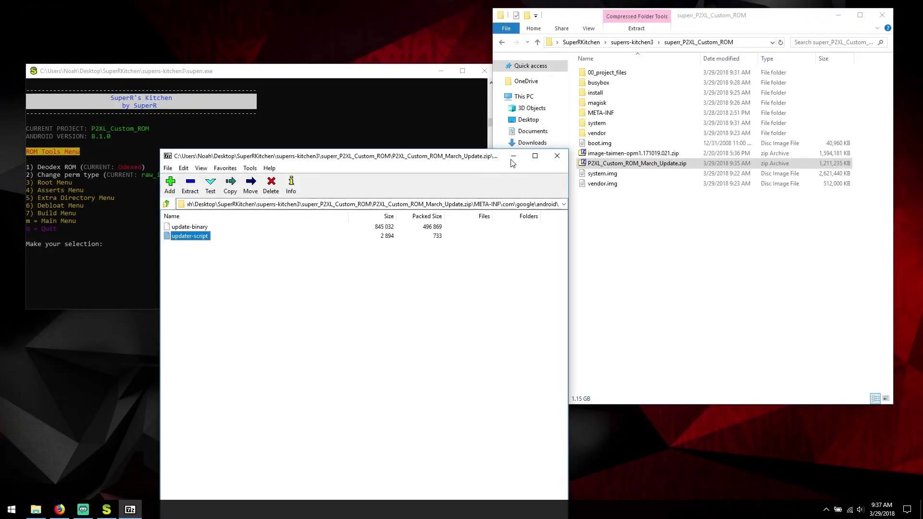
# Close the 7-Zip archive window to return to the kitchen console.
pyautogui.click(557, 156)
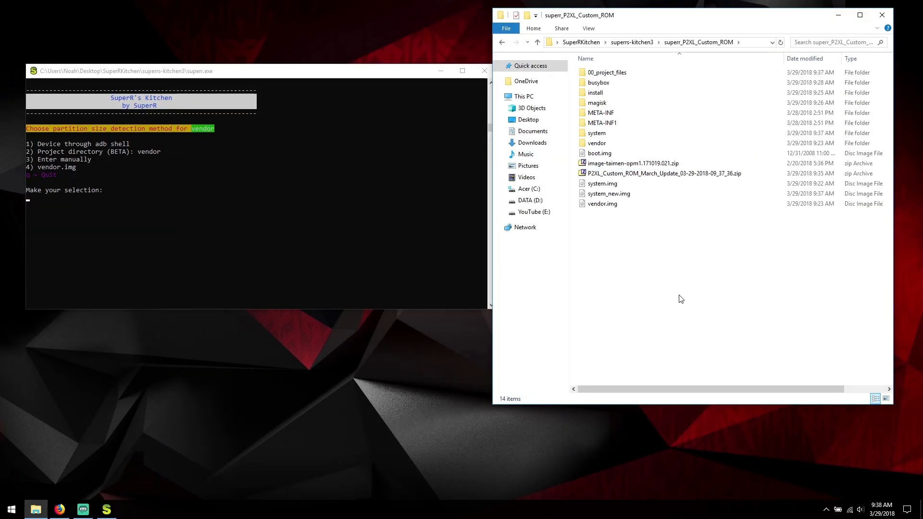